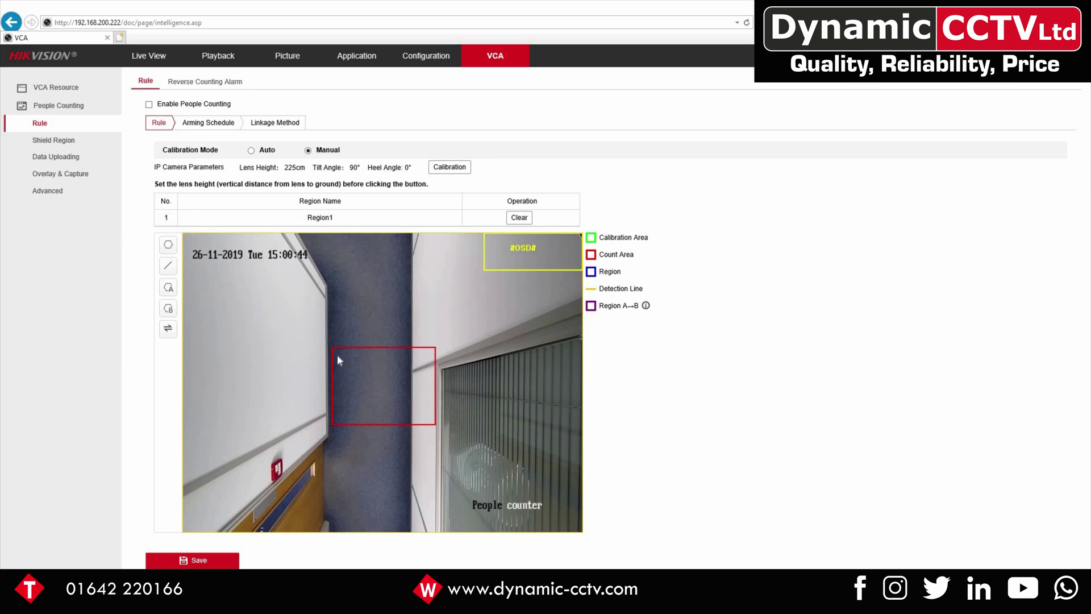
Draw a four-sided Region1 inside the red count area, covering the dark corridor floor
{"action": "left_click", "coordinate": [336, 419]}
{"action": "left_click", "coordinate": [398, 421]}
{"action": "left_click", "coordinate": [409, 421]}
{"action": "left_click", "coordinate": [410, 353]}
{"action": "left_click_drag", "start_coordinate": [409, 355], "coordinate": [409, 351]}
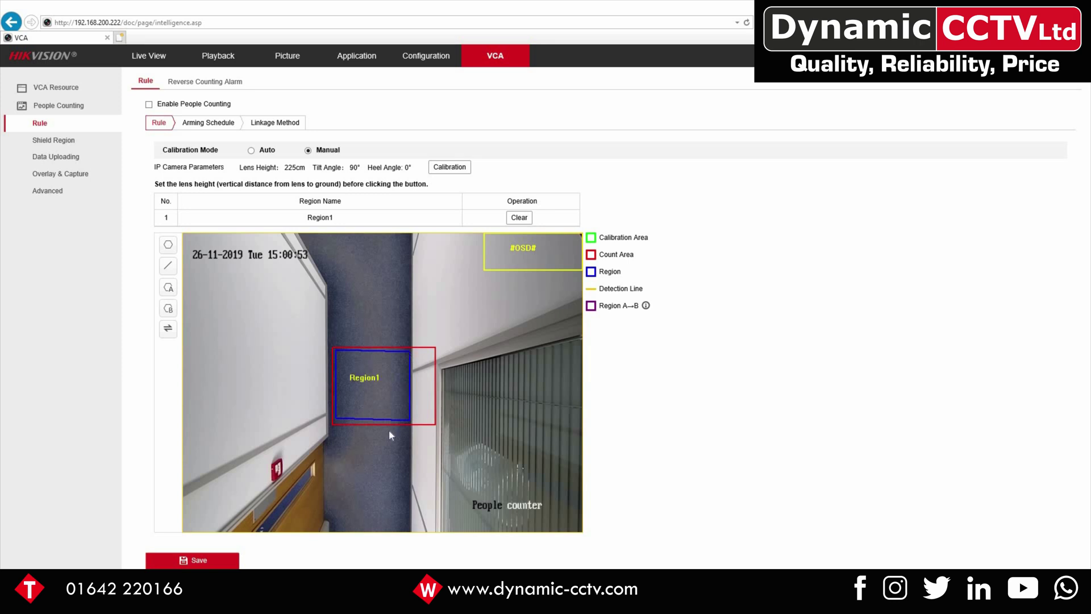
Draw a horizontal detection line across the full width of Region1 at mid-height and save the rule
{"action": "left_click", "coordinate": [168, 266]}
{"action": "left_click_drag", "start_coordinate": [261, 383], "coordinate": [336, 381]}
{"action": "left_click_drag", "start_coordinate": [502, 382], "coordinate": [408, 383]}
{"action": "left_click", "coordinate": [219, 563]}
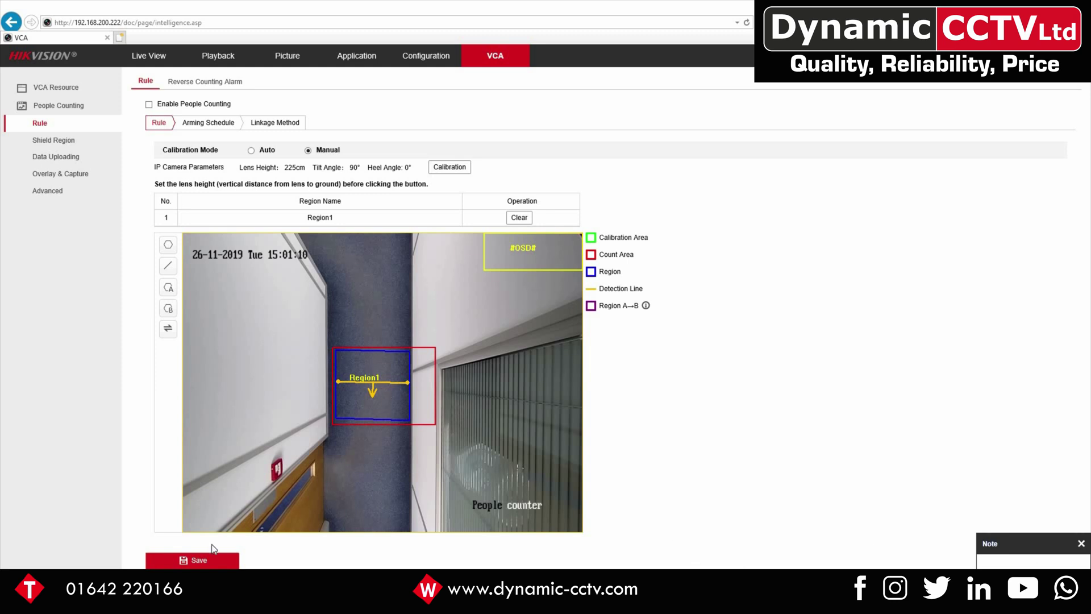
Draw four-sided region A in the upper part of Region1, spanning most of its width
{"action": "left_click", "coordinate": [171, 293]}
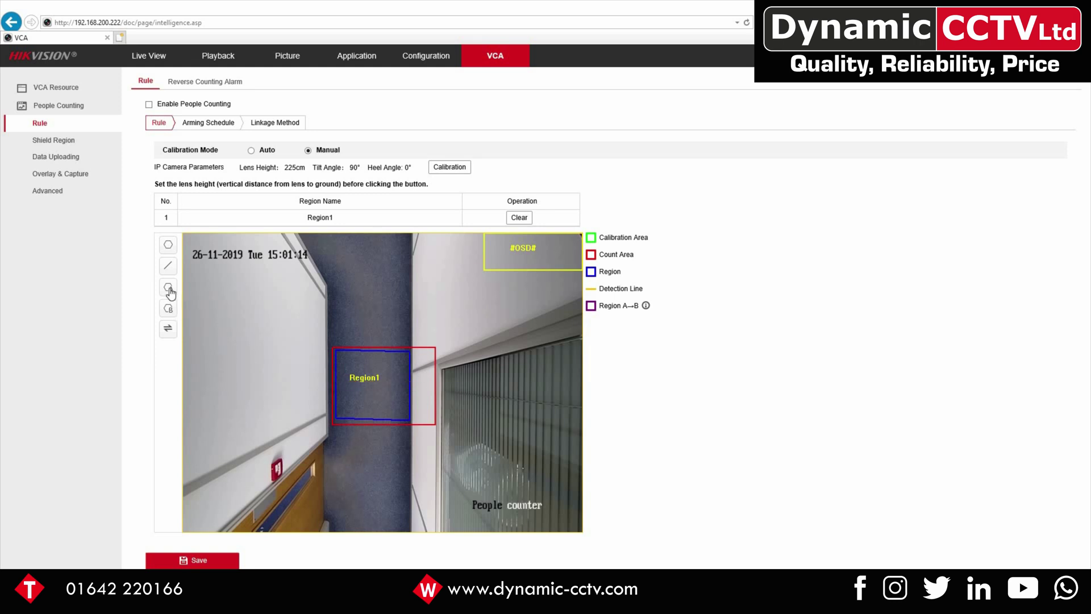
{"action": "left_click", "coordinate": [340, 353]}
{"action": "left_click", "coordinate": [400, 355]}
{"action": "left_click", "coordinate": [400, 375]}
{"action": "left_click", "coordinate": [342, 374]}
{"action": "right_click", "coordinate": [342, 374]}
Draw four-sided region B in the lower part of Region1, mirroring region A
{"action": "left_click", "coordinate": [169, 309]}
{"action": "left_click", "coordinate": [401, 394]}
{"action": "left_click", "coordinate": [402, 414]}
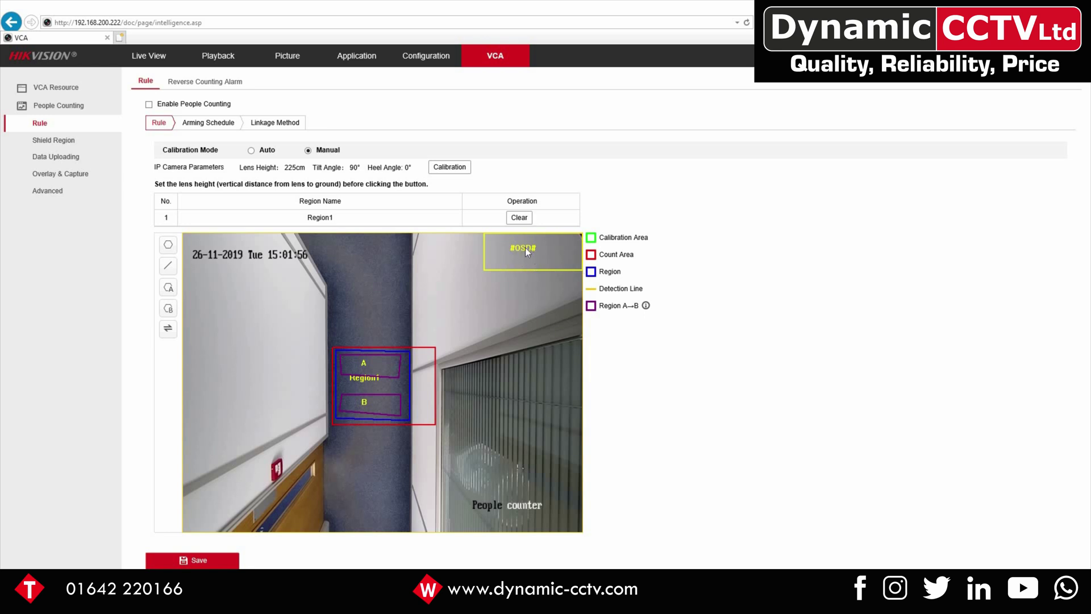
Move the OSD box just below the date and time stamp on the camera image and enable people counting
{"action": "left_click_drag", "start_coordinate": [526, 250], "coordinate": [233, 280]}
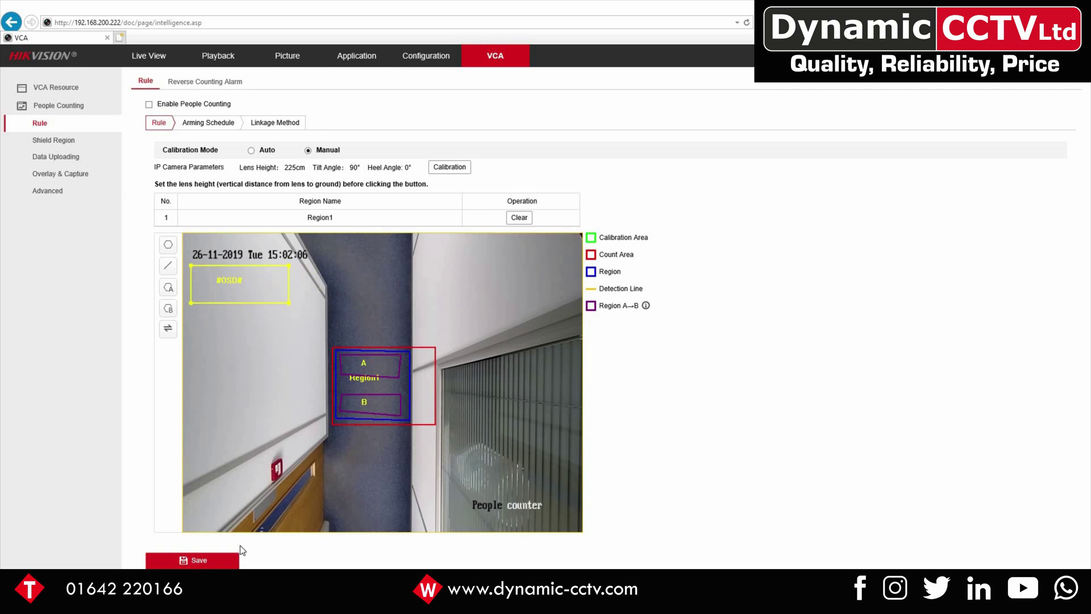
{"action": "left_click", "coordinate": [149, 105]}
Review the live view and the Shield Region and Data Uploading settings for people counting
{"action": "left_click", "coordinate": [150, 55]}
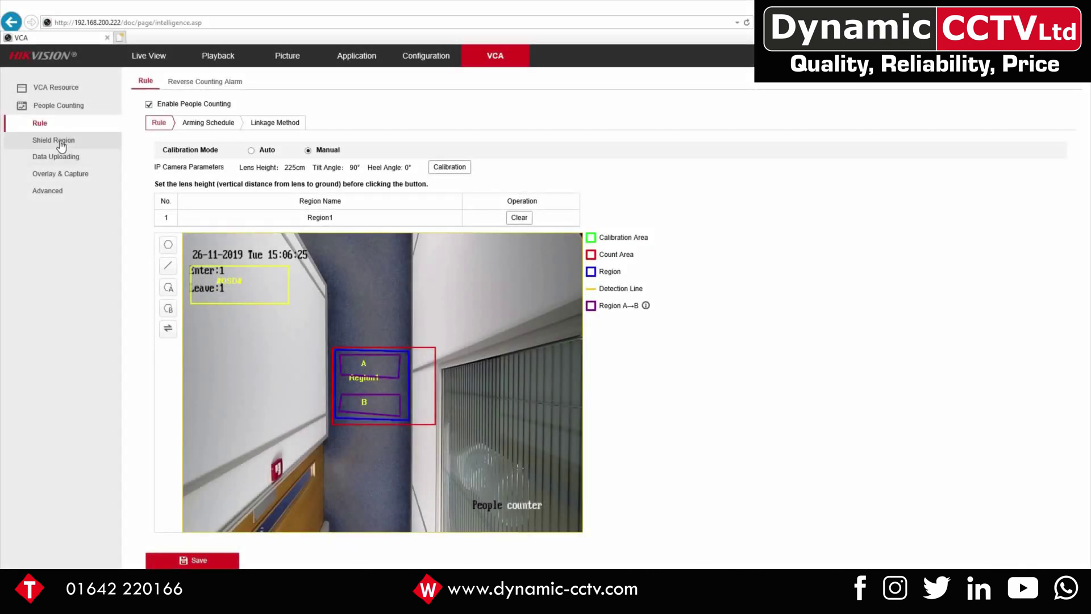
{"action": "left_click", "coordinate": [60, 141]}
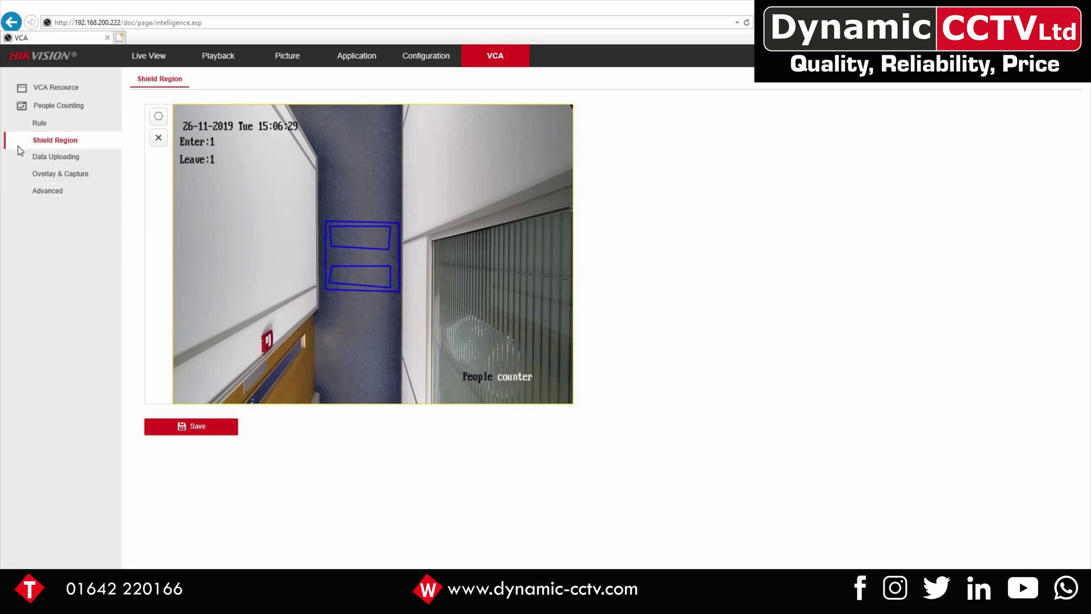
{"action": "left_click", "coordinate": [59, 162]}
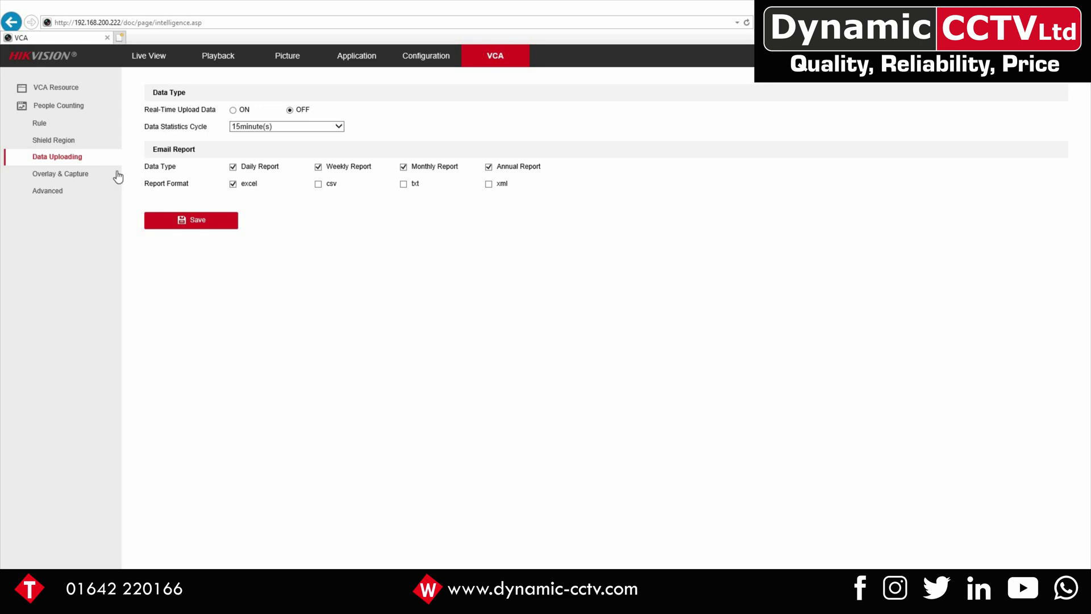
Enable counting children in the advanced people counting settings with a height of 106 cm, and return to the rule settings
{"action": "left_click", "coordinate": [61, 193]}
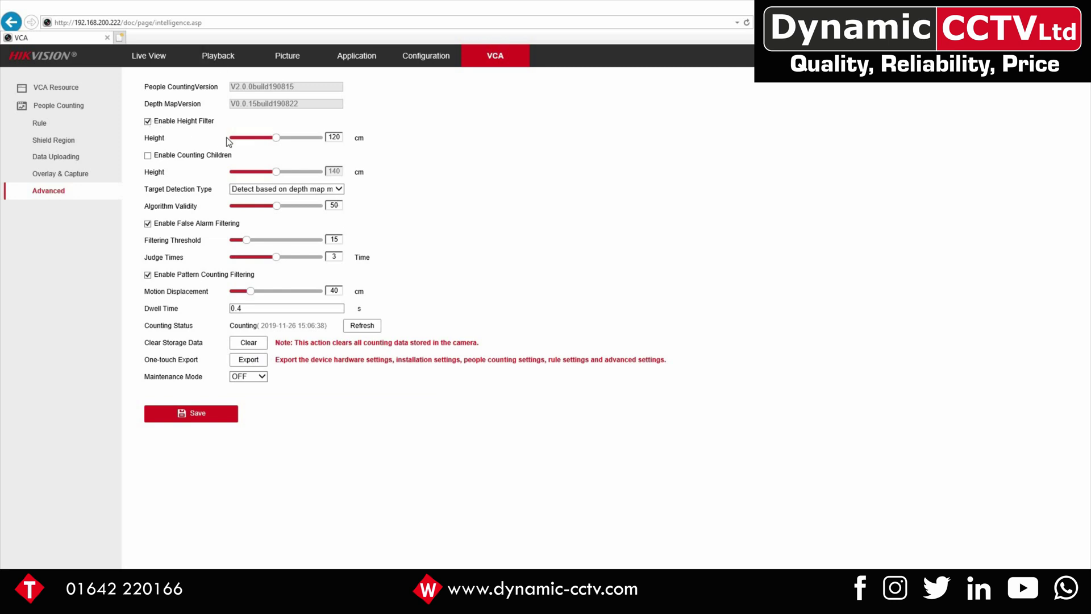
{"action": "left_click", "coordinate": [148, 156]}
{"action": "left_click_drag", "start_coordinate": [275, 173], "coordinate": [250, 173]}
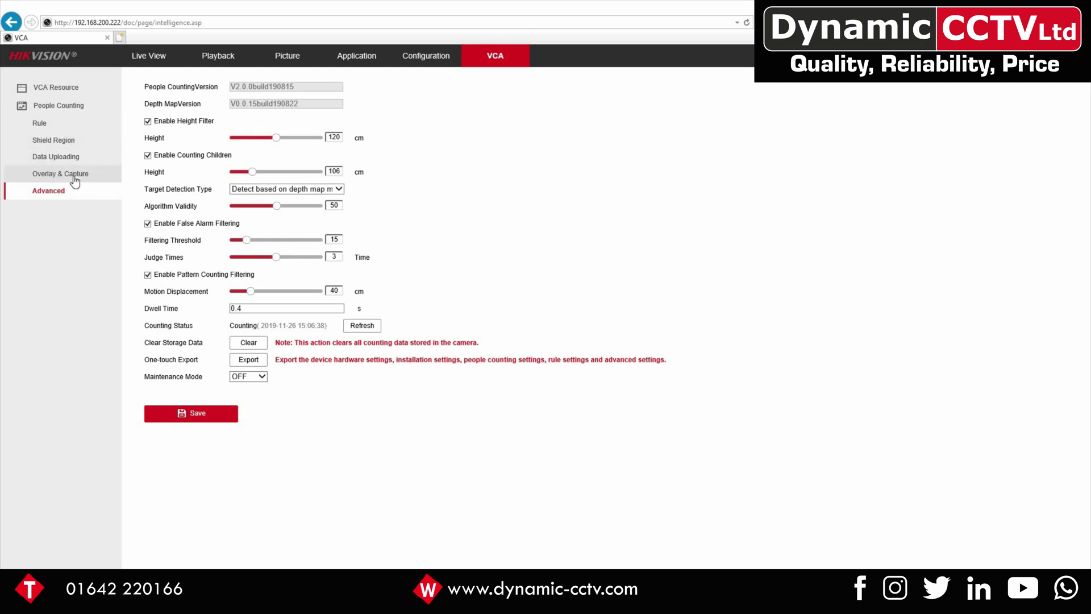
{"action": "left_click", "coordinate": [56, 129]}
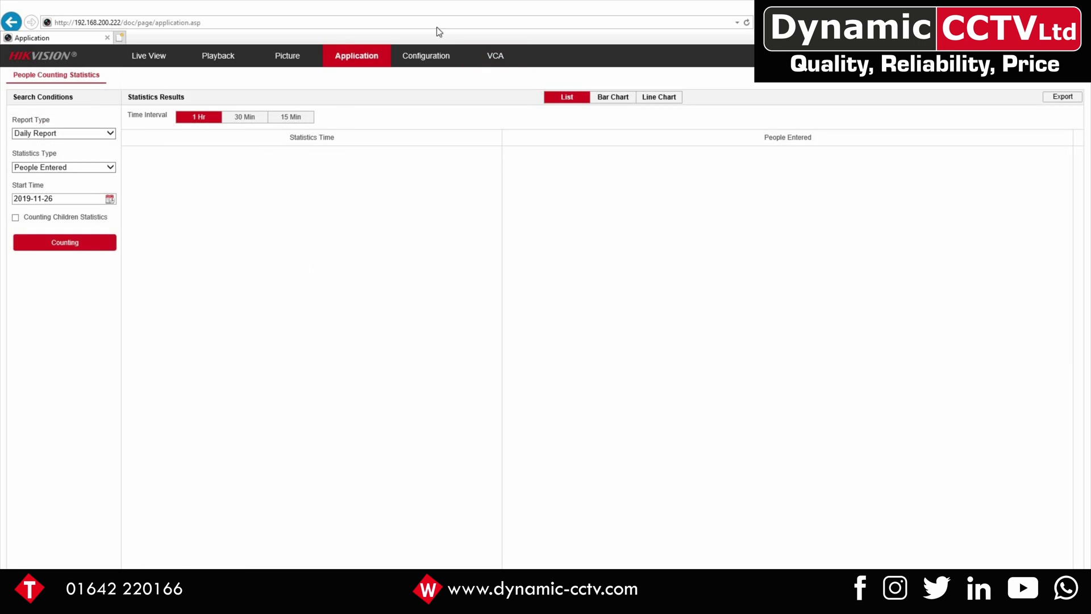
Generate a daily people counting report with statistics type All for 2019-11-25
{"action": "left_click", "coordinate": [356, 57]}
{"action": "left_click", "coordinate": [111, 136]}
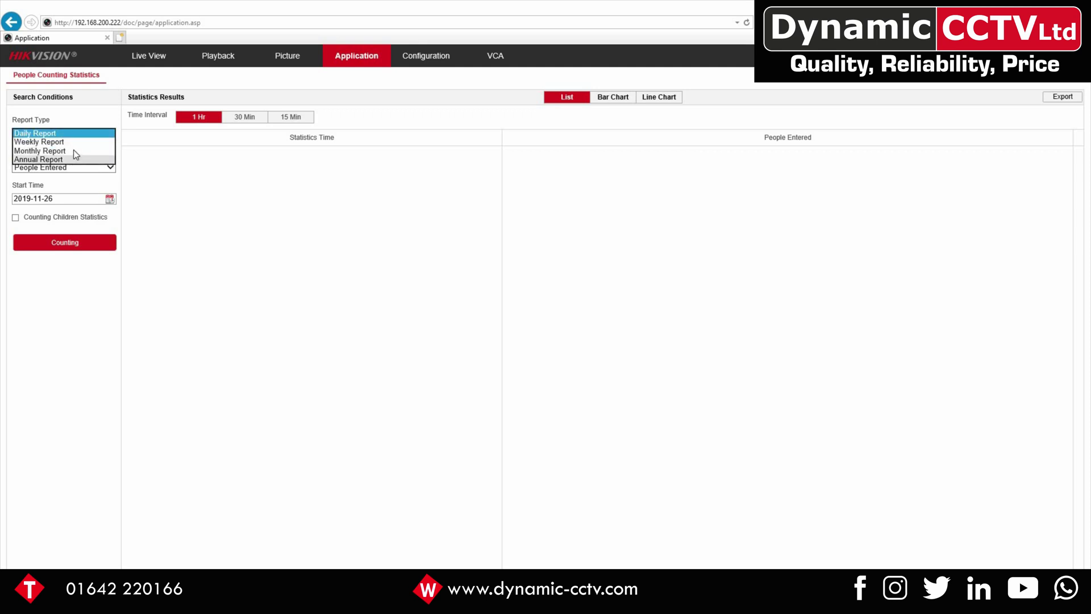
{"action": "left_click", "coordinate": [64, 137]}
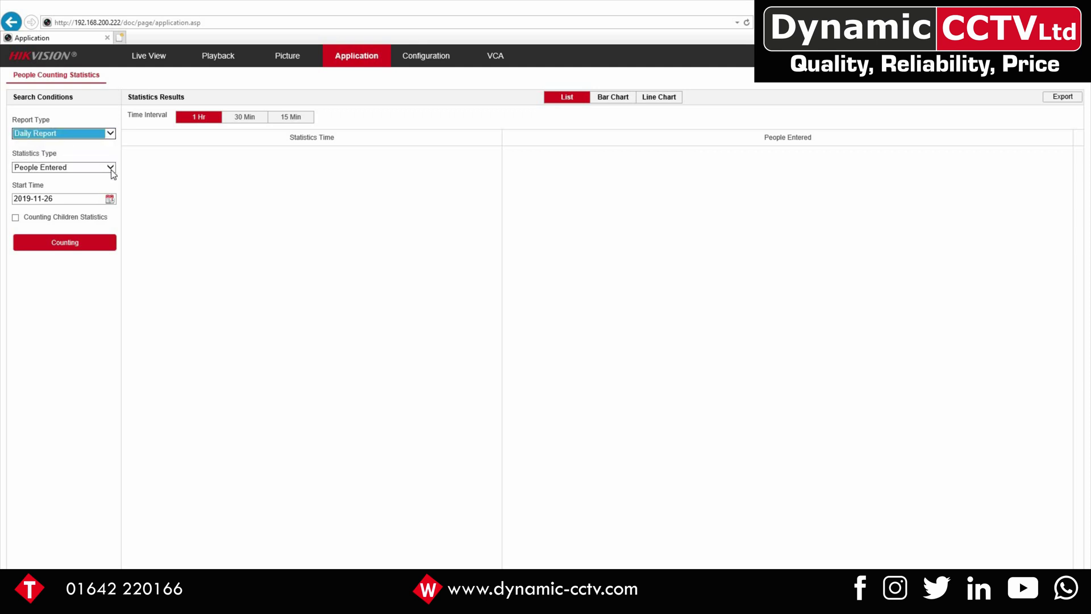
{"action": "left_click", "coordinate": [110, 167]}
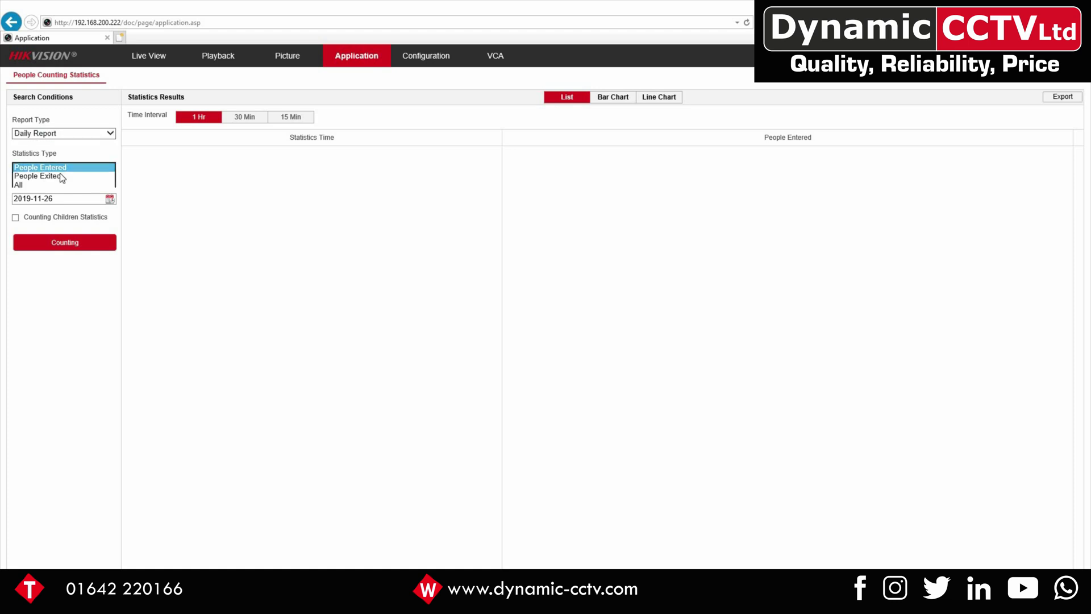
{"action": "left_click", "coordinate": [29, 184]}
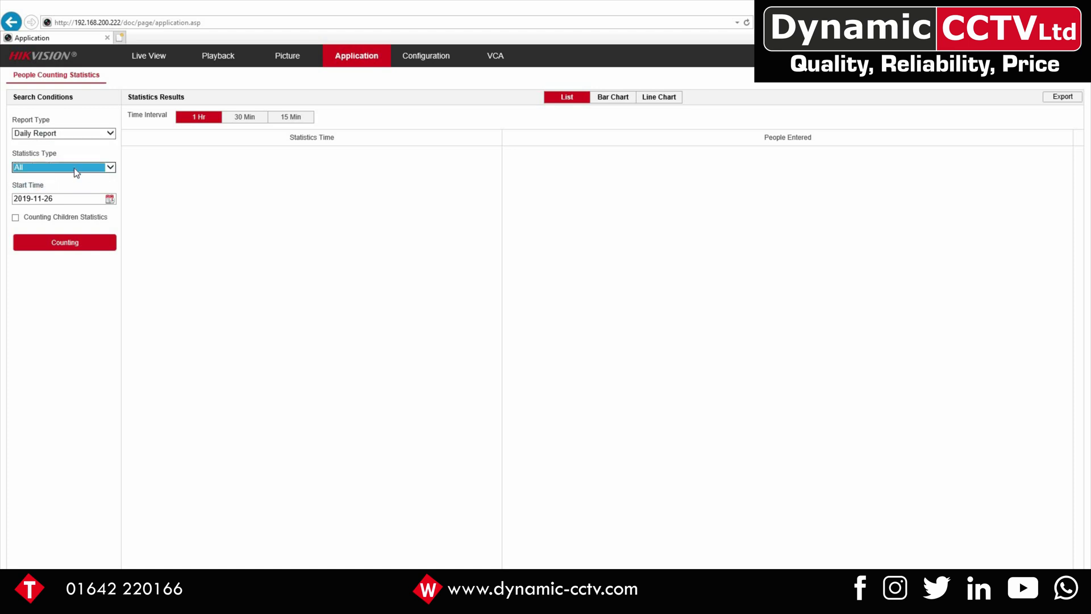
{"action": "left_click", "coordinate": [110, 200]}
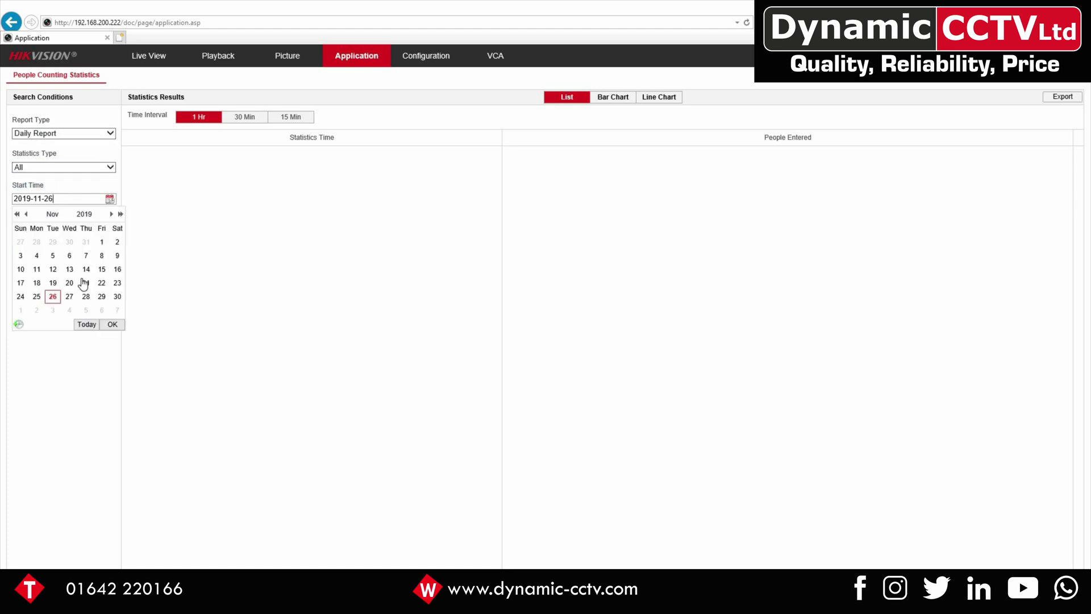
{"action": "left_click", "coordinate": [37, 297]}
{"action": "left_click", "coordinate": [68, 249]}
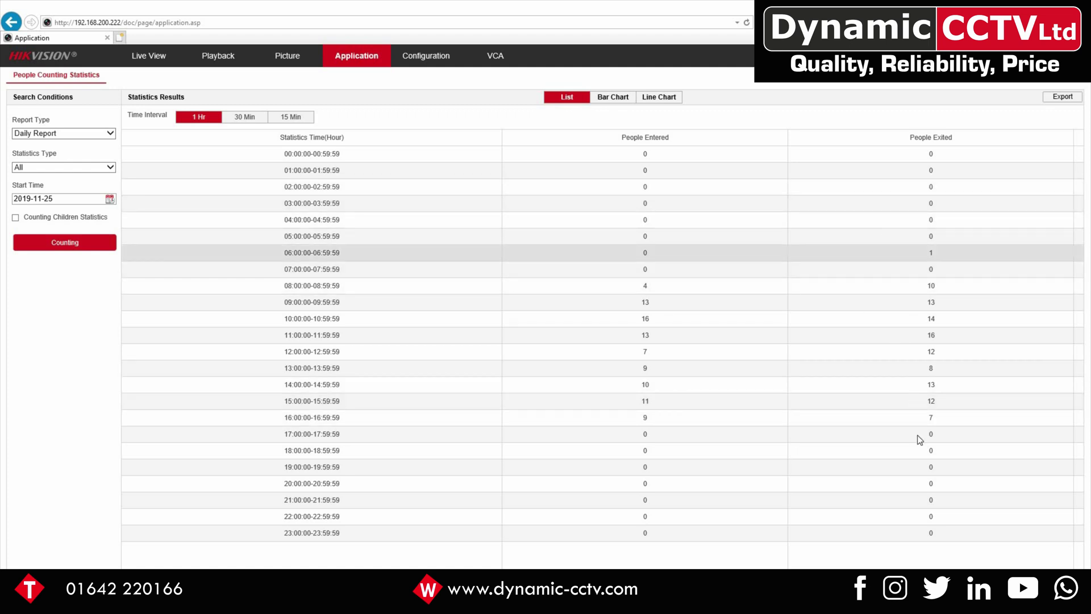
View the daily counting statistics as a bar chart and as a line chart
{"action": "left_click", "coordinate": [611, 100]}
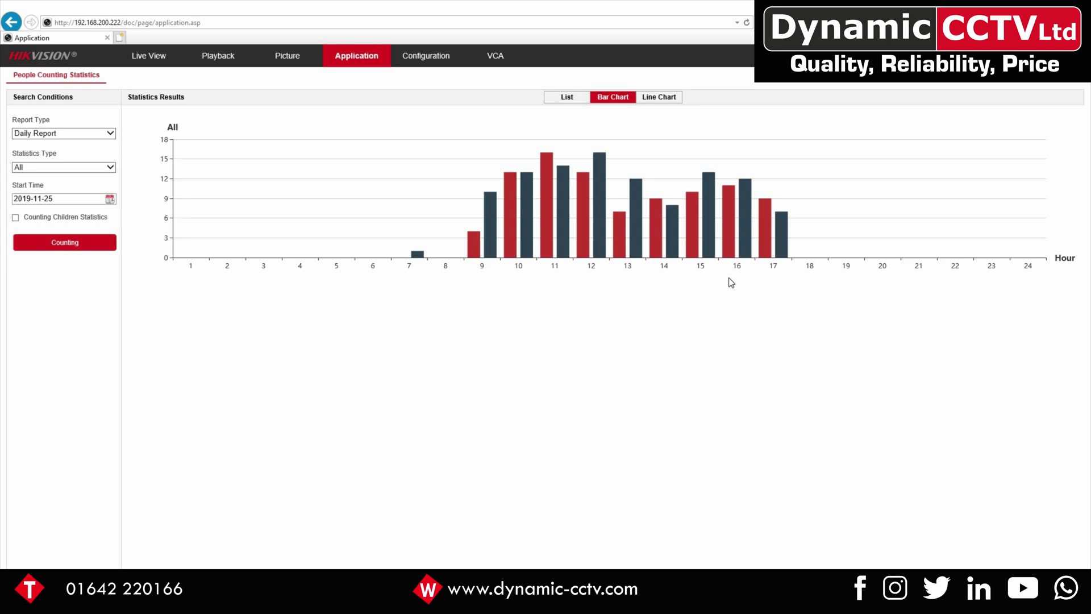
{"action": "mouse_move", "coordinate": [514, 243]}
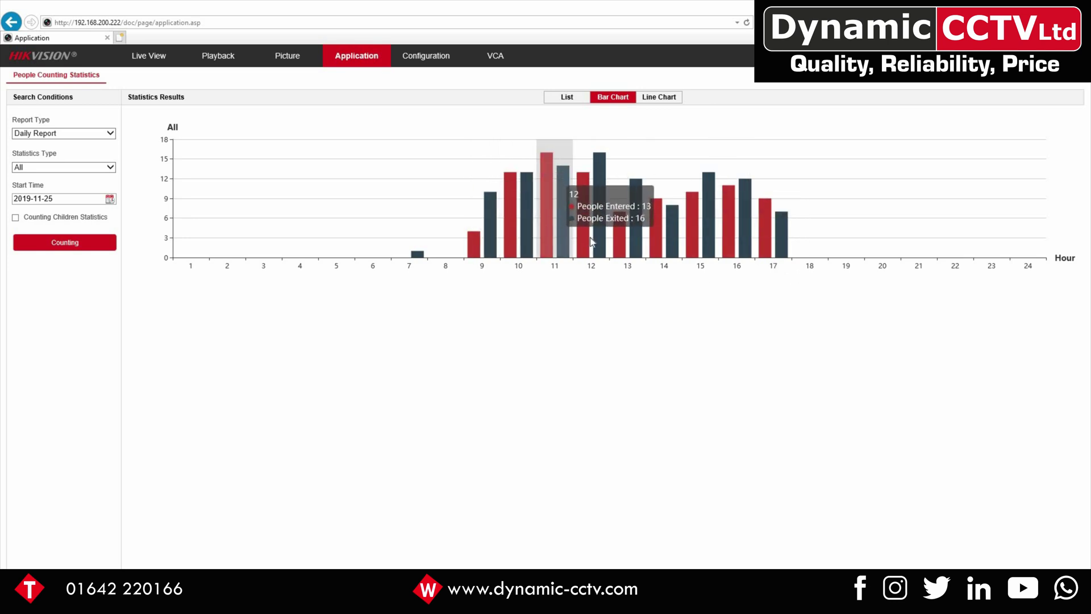
{"action": "left_click", "coordinate": [662, 99]}
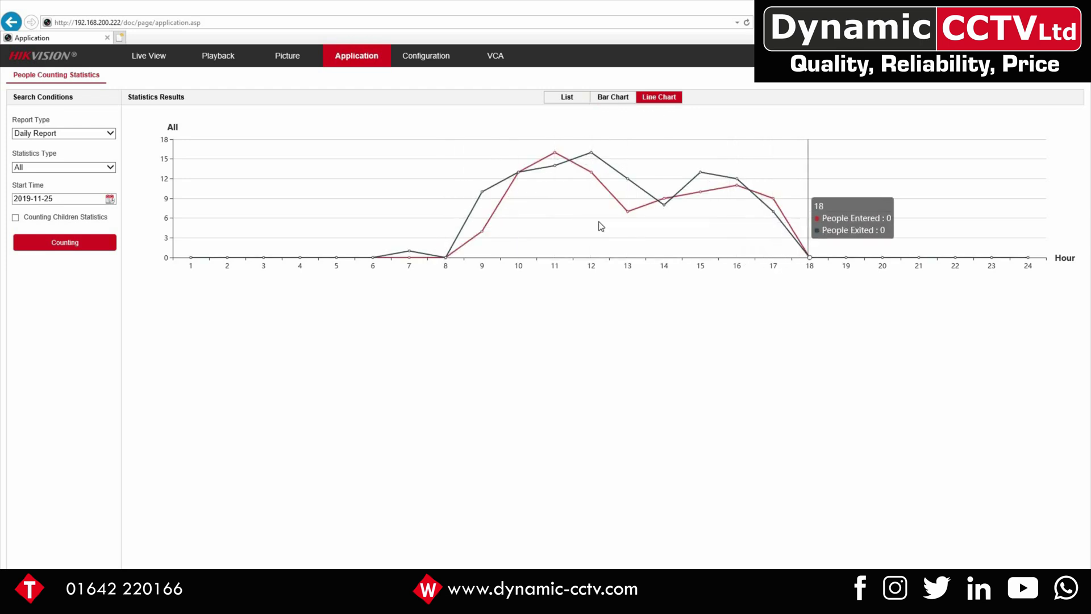
{"action": "left_click", "coordinate": [15, 218]}
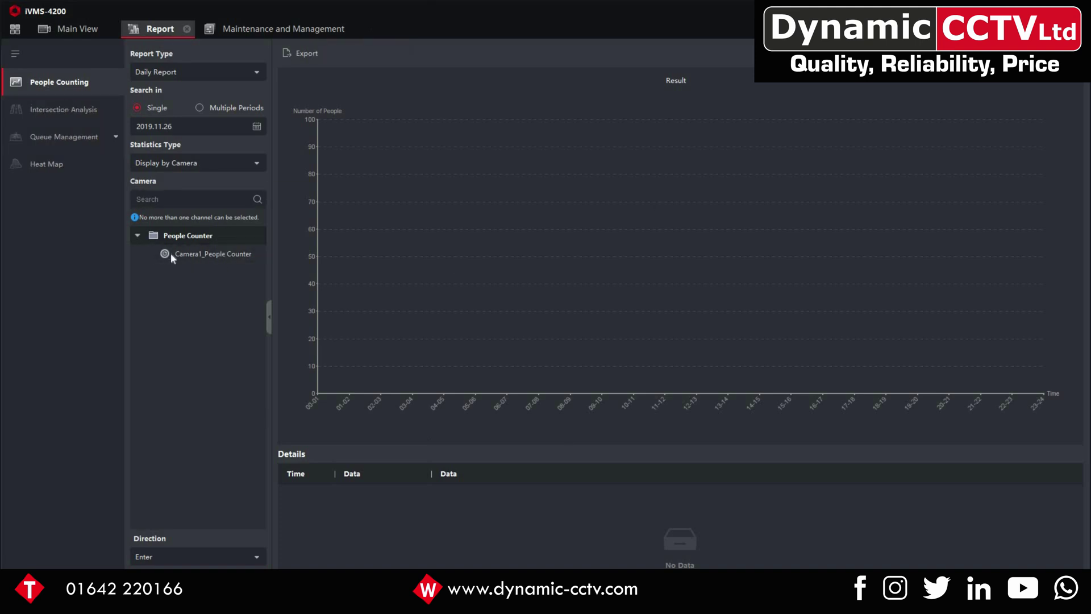
In iVMS-4200, generate the daily Enter report of Camera1_People Counter for 2019.11.25
{"action": "left_click", "coordinate": [203, 254]}
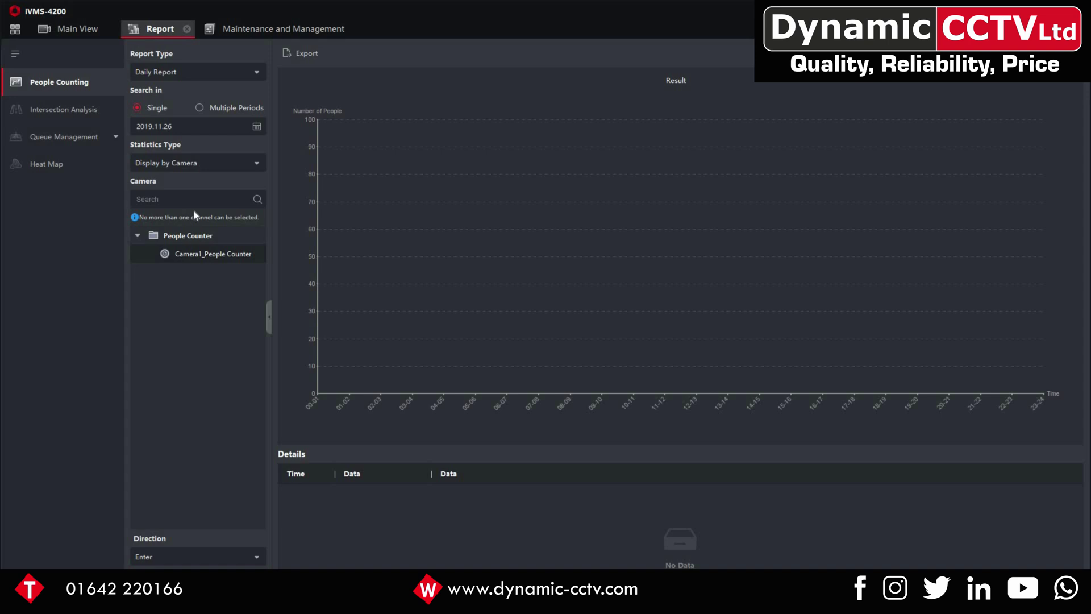
{"action": "left_click", "coordinate": [256, 127]}
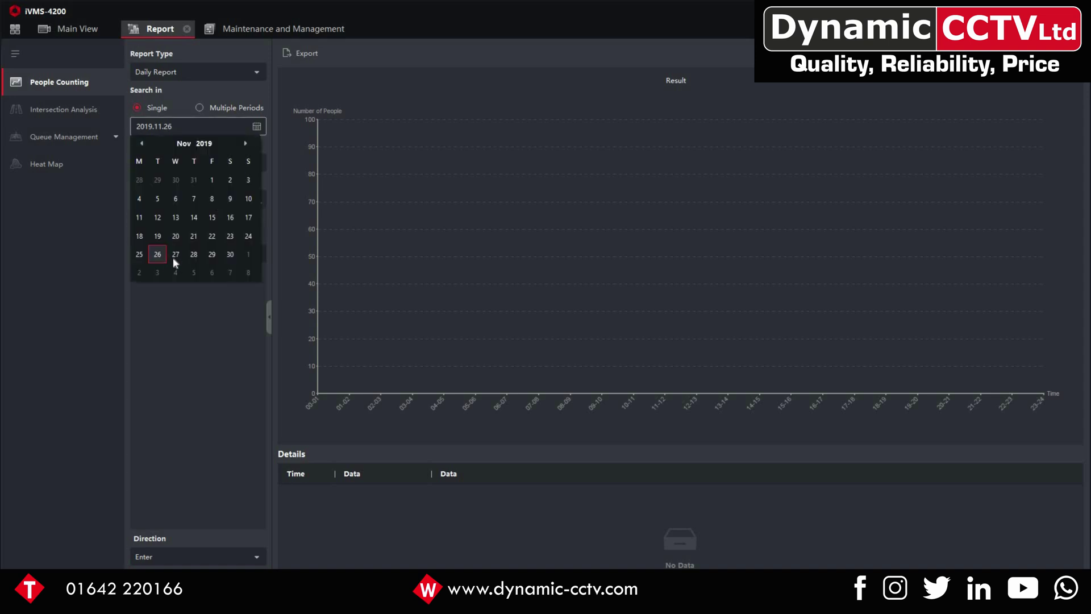
{"action": "left_click", "coordinate": [143, 258]}
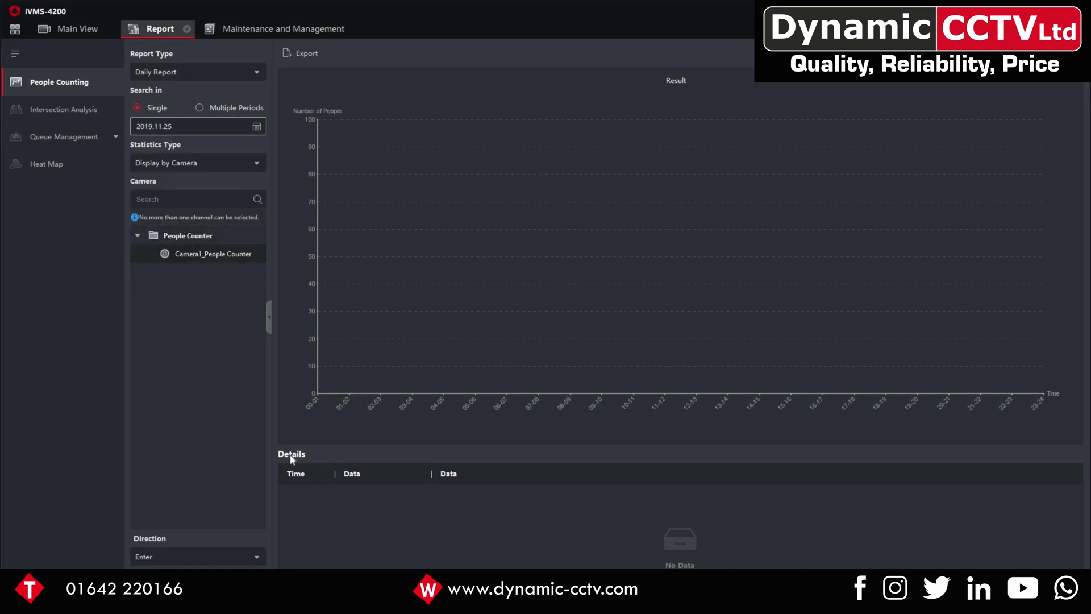
{"action": "left_click", "coordinate": [198, 581]}
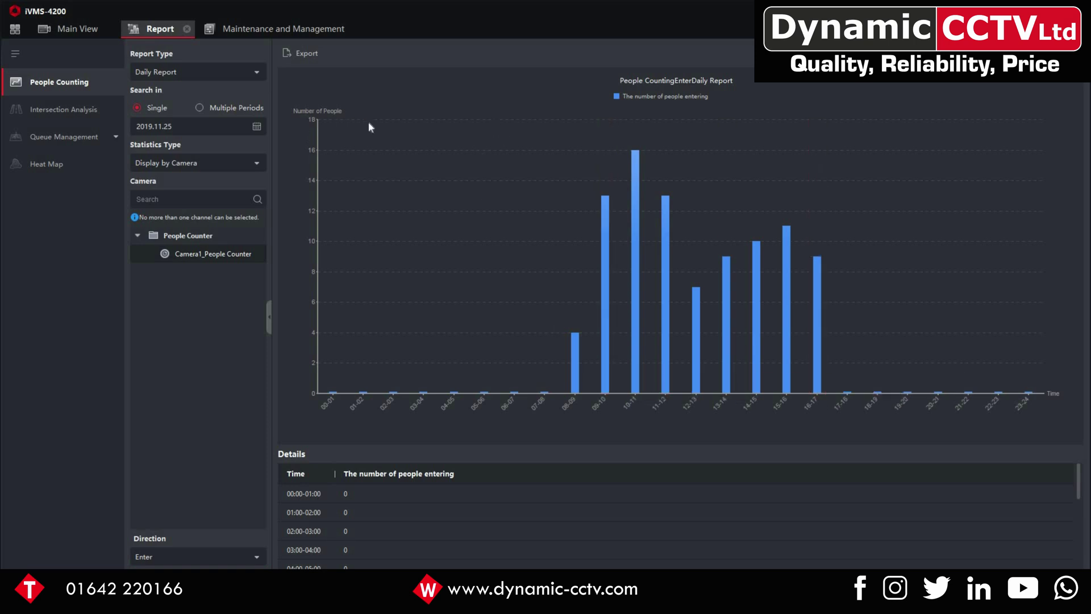
Show the daily report as a line chart and regenerate it with the direction Enter and Exit
{"action": "left_click", "coordinate": [1032, 53]}
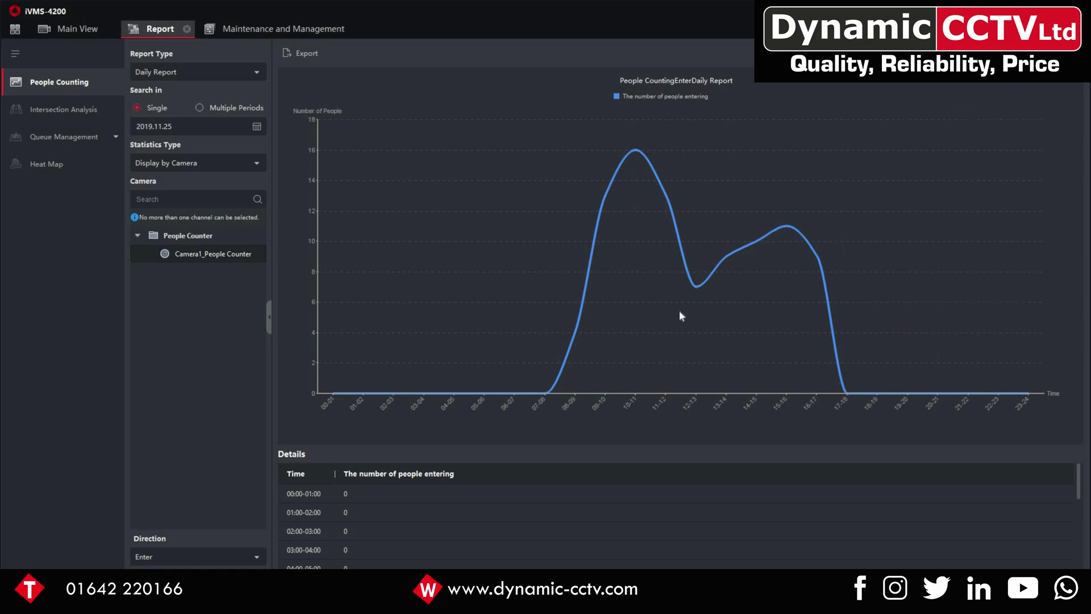
{"action": "scroll", "coordinate": [455, 540], "scroll_direction": "down", "scroll_amount": 2}
{"action": "scroll", "coordinate": [356, 514], "scroll_direction": "down", "scroll_amount": 3}
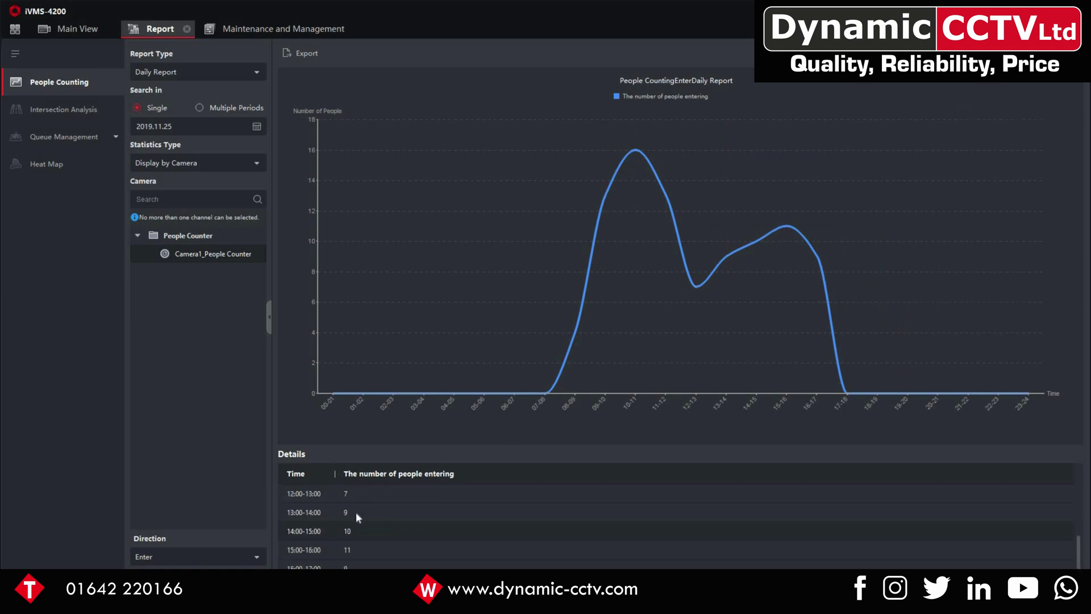
{"action": "left_click", "coordinate": [214, 556]}
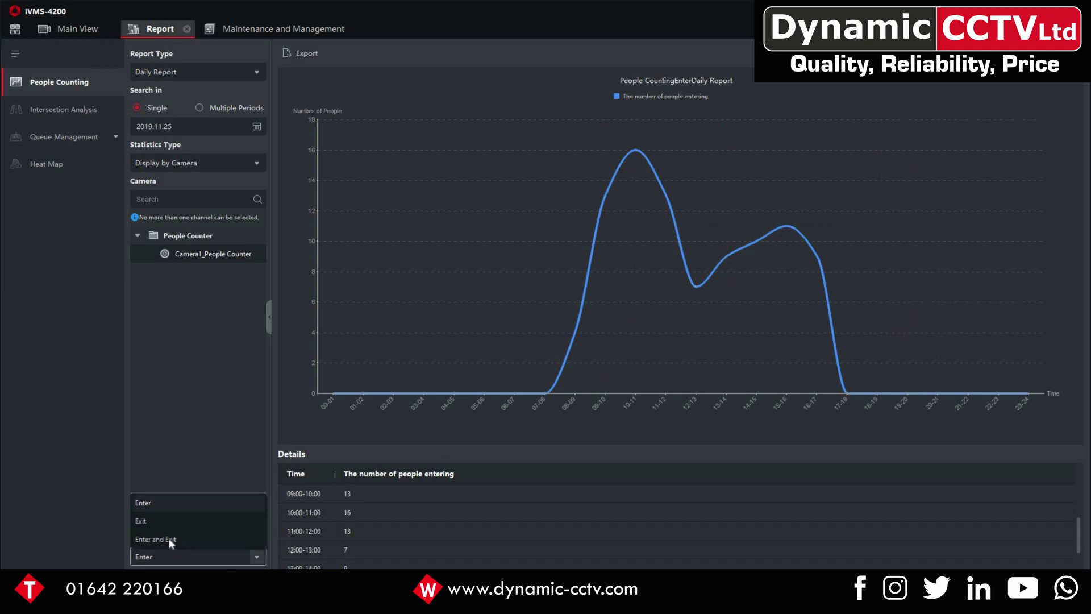
{"action": "left_click", "coordinate": [168, 538]}
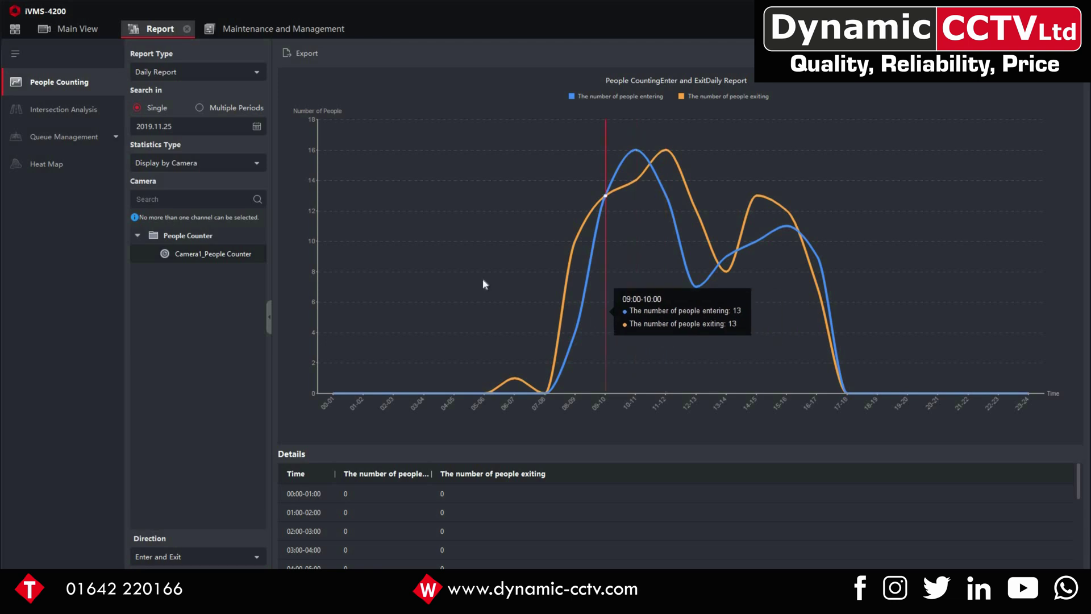
Change the report type to Weekly Report and generate it for 2019.11.25-2019.12.01
{"action": "left_click", "coordinate": [257, 71]}
{"action": "left_click", "coordinate": [174, 109]}
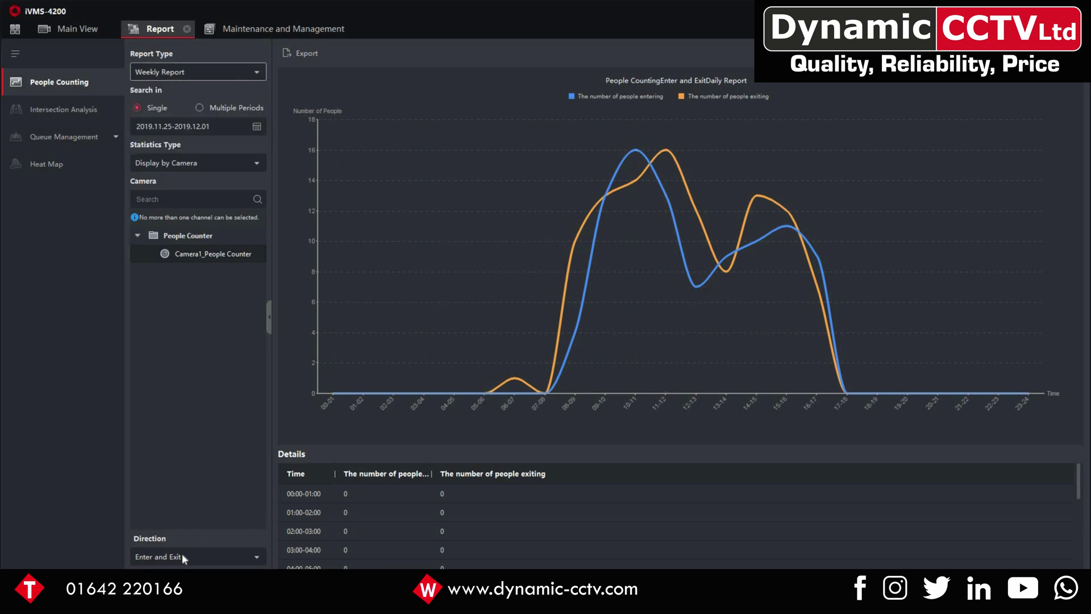
{"action": "left_click", "coordinate": [193, 577]}
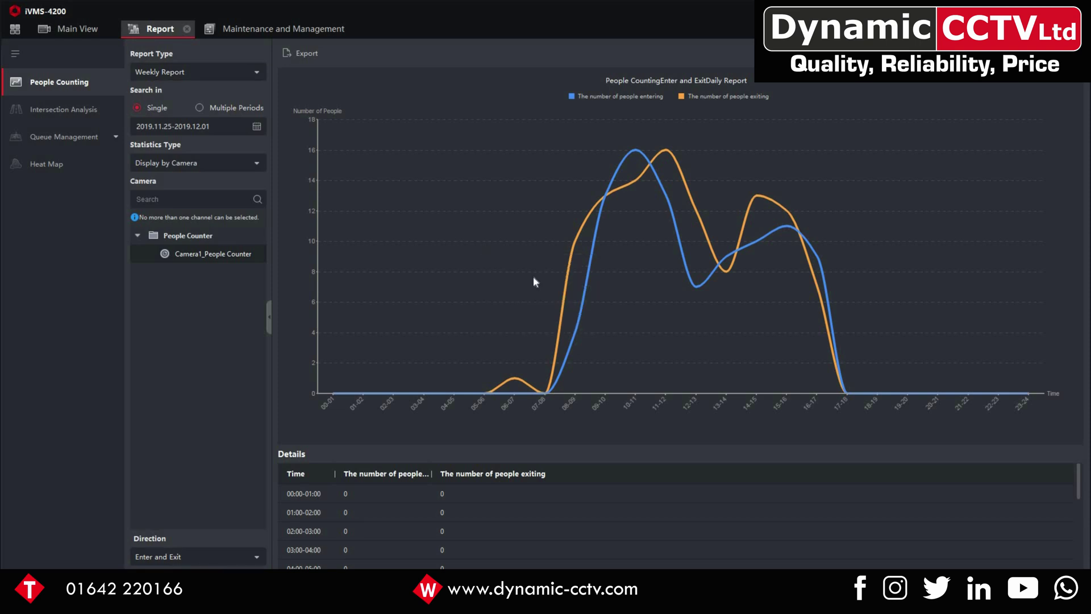